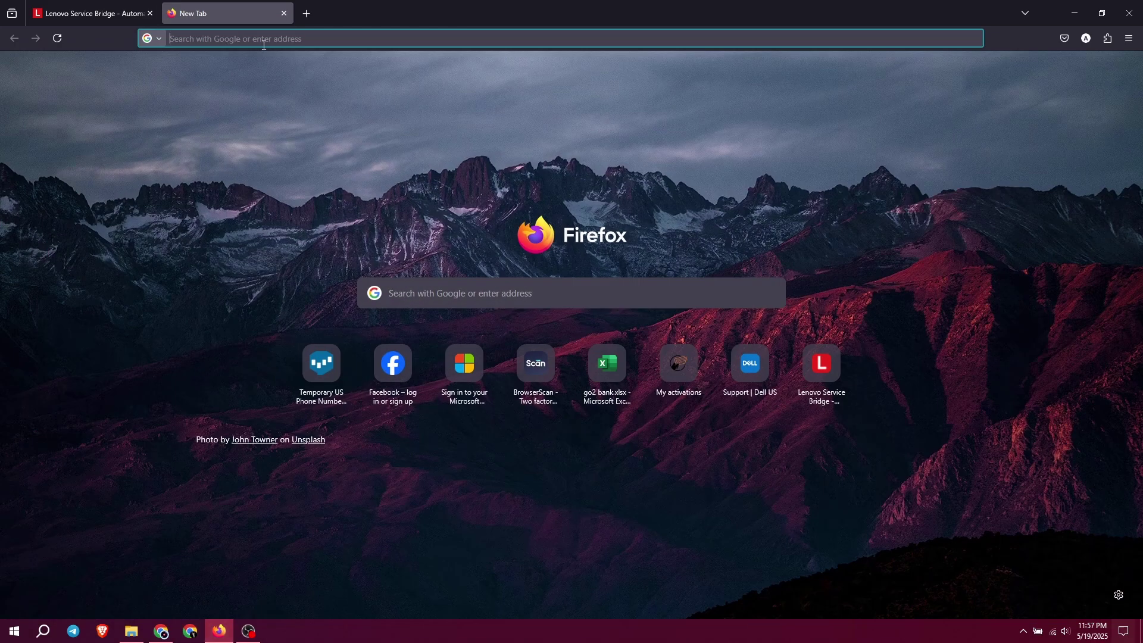
- Search Google for 'lenovo support' from the Firefox address bar
left_click(264, 45)
type("leo")
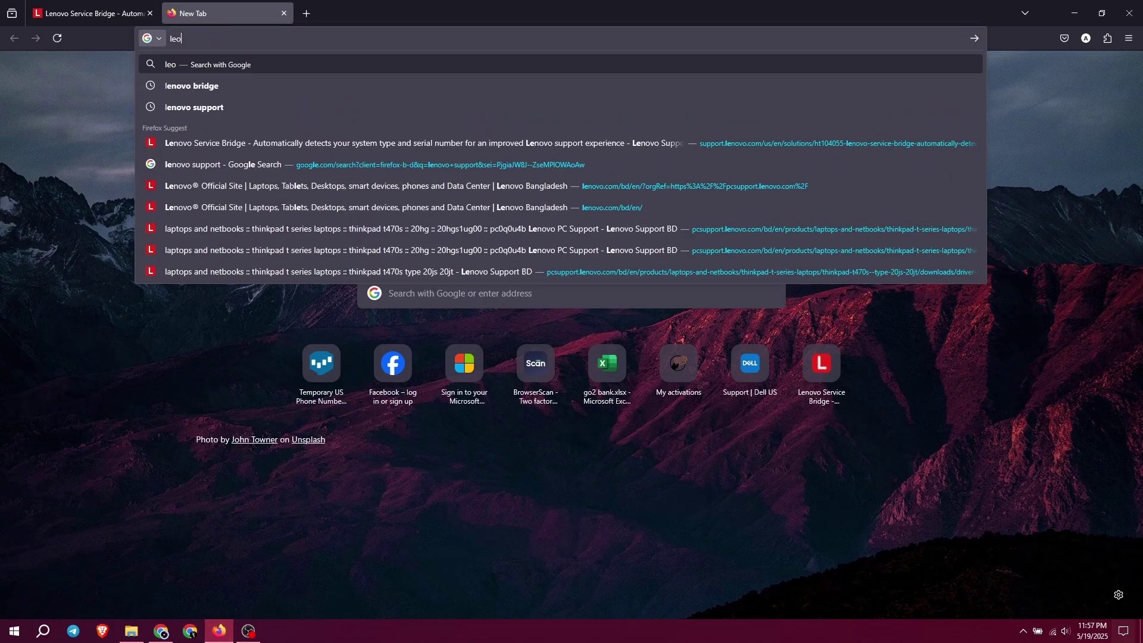
type("novo")
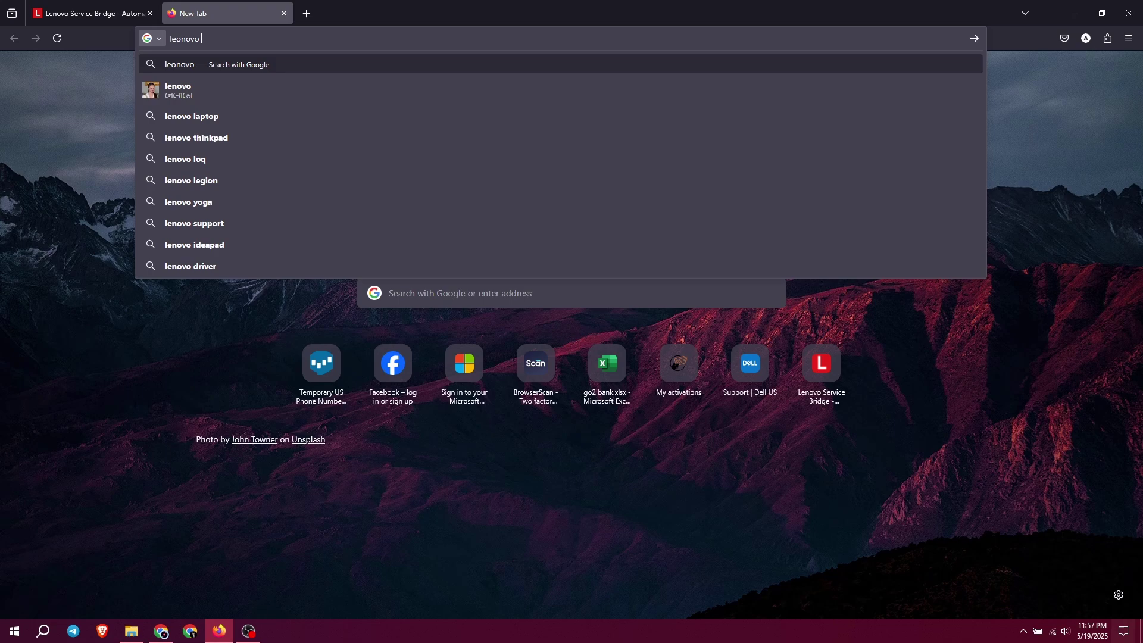
type(" support")
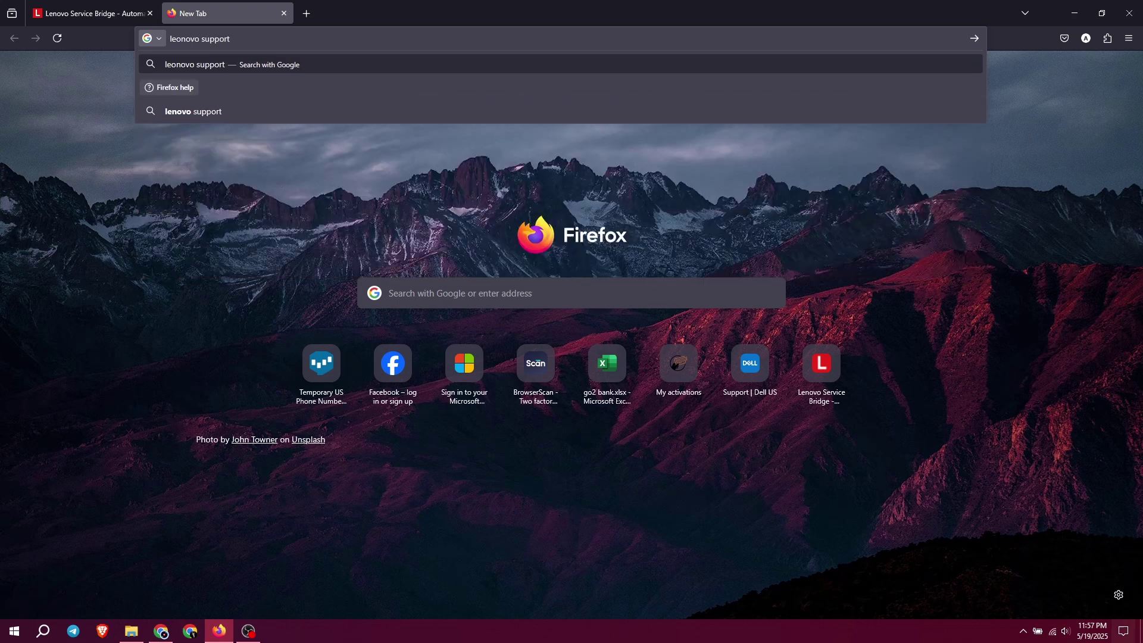
key("Return")
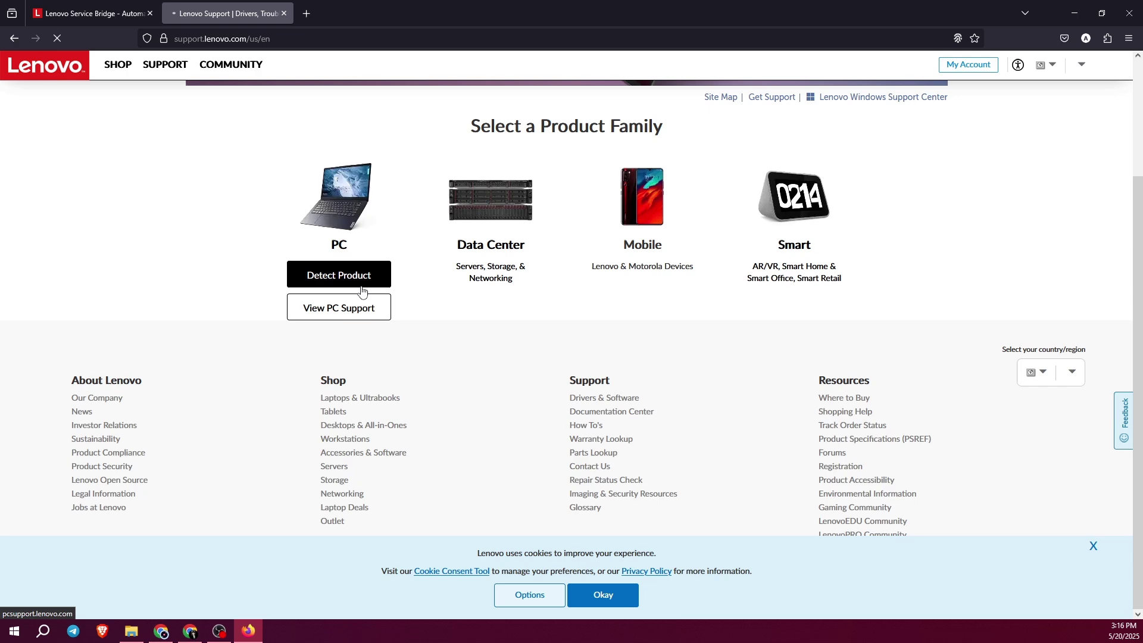
- Auto-detect the laptop to reach the ThinkPad T470s support page
left_click(343, 276)
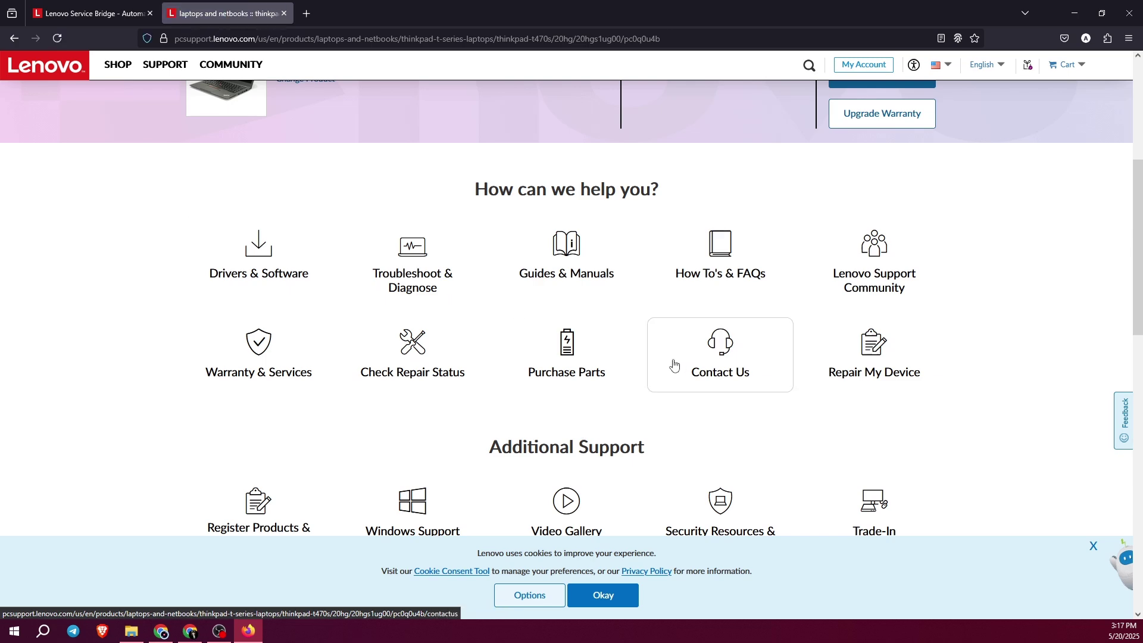
- Run the automatic driver scan from the T470s Drivers & Software page
left_click(284, 278)
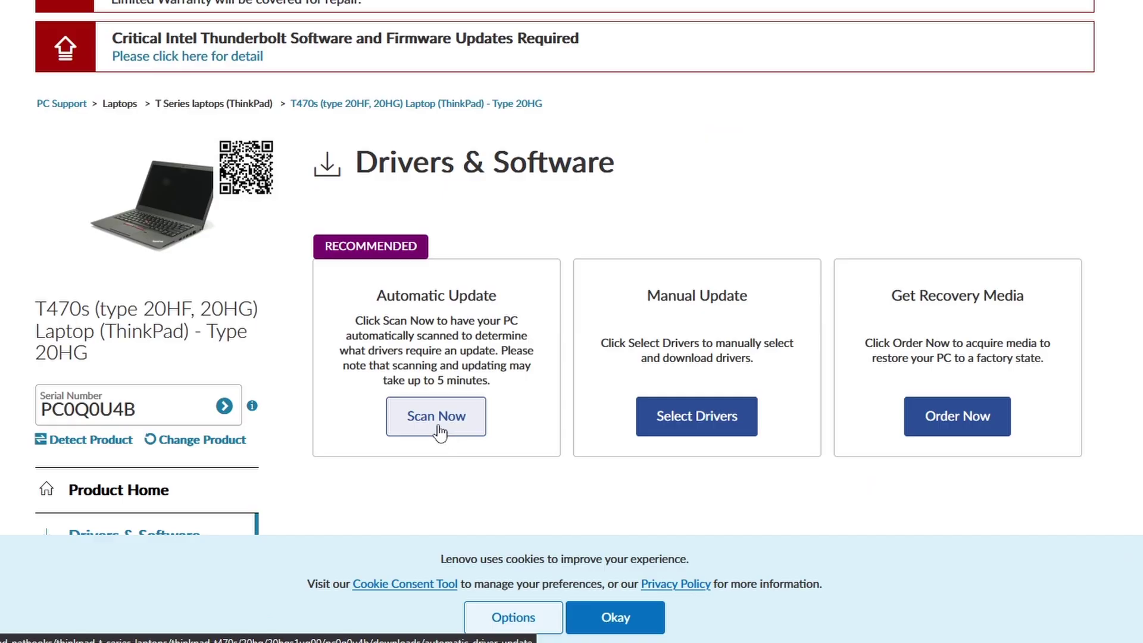
left_click(438, 434)
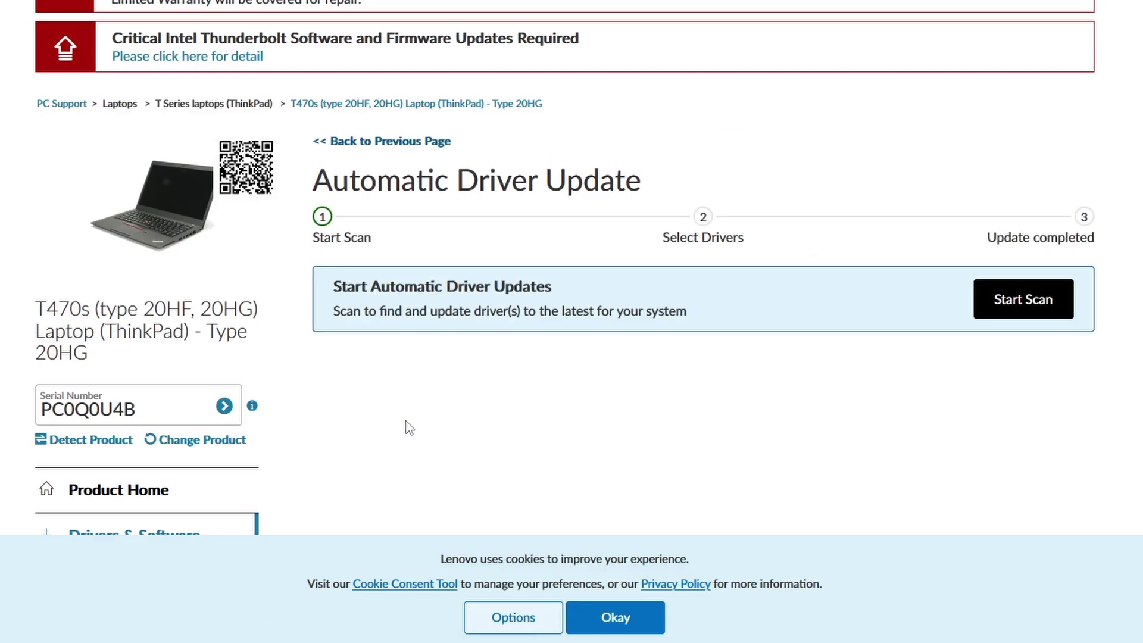
left_click(1023, 300)
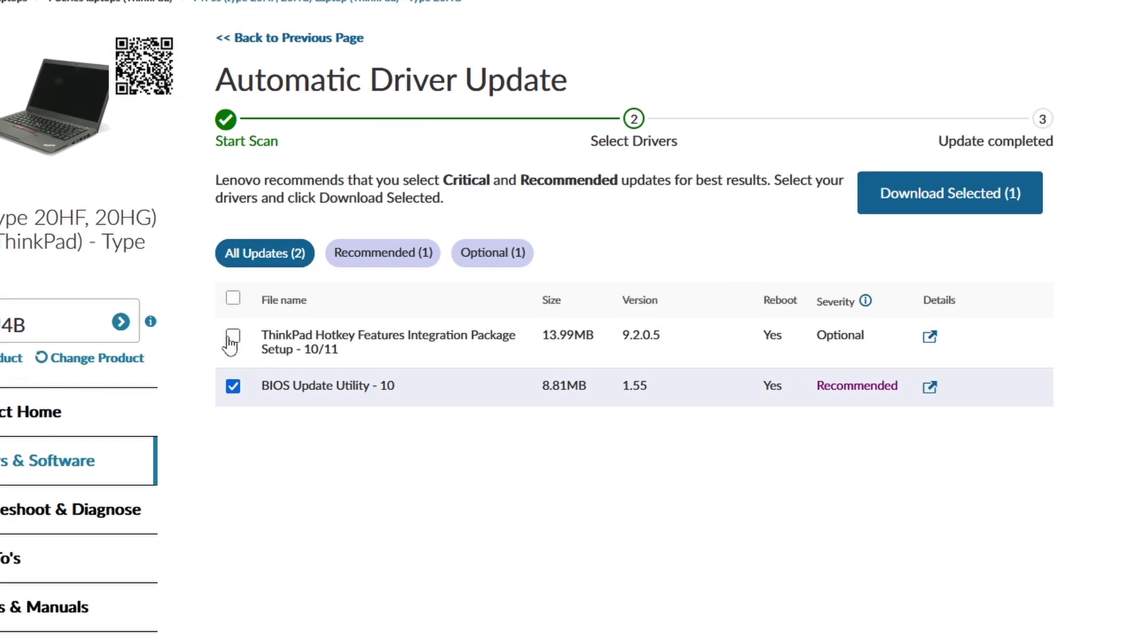
- Select ThinkPad Hotkey Features with the BIOS Update Utility, then download and approve both
left_click(232, 337)
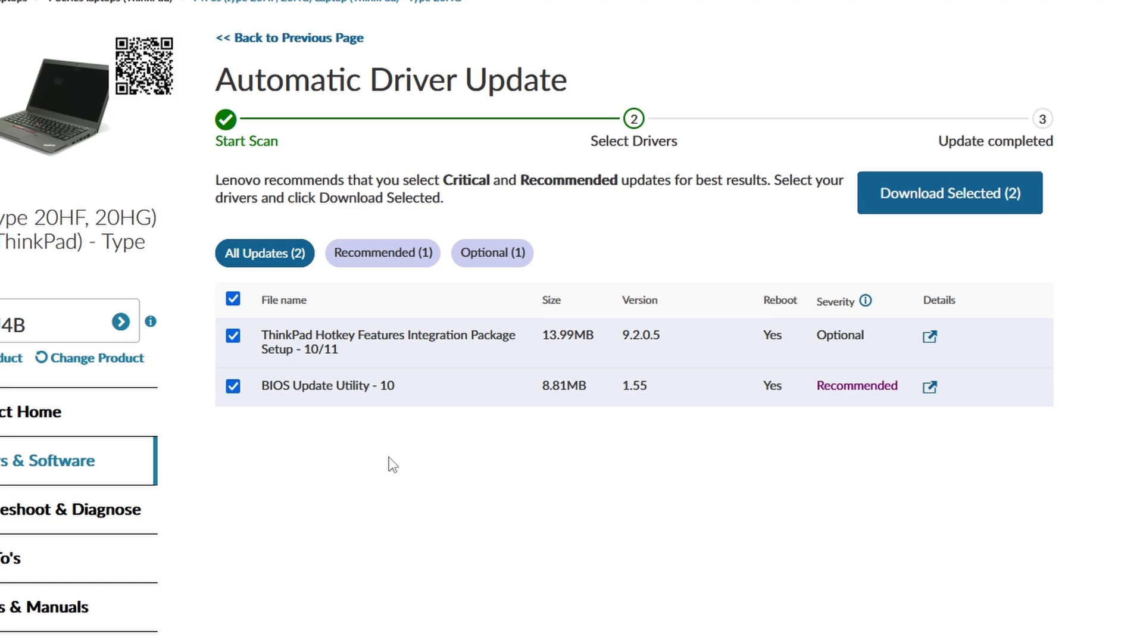
left_click(993, 210)
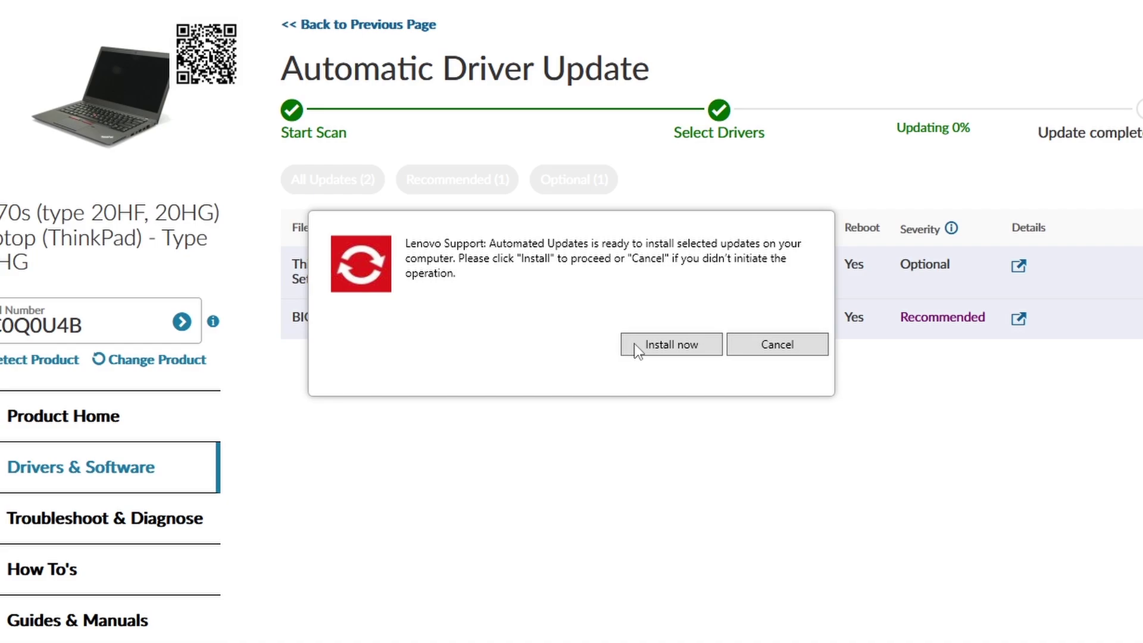
left_click(665, 350)
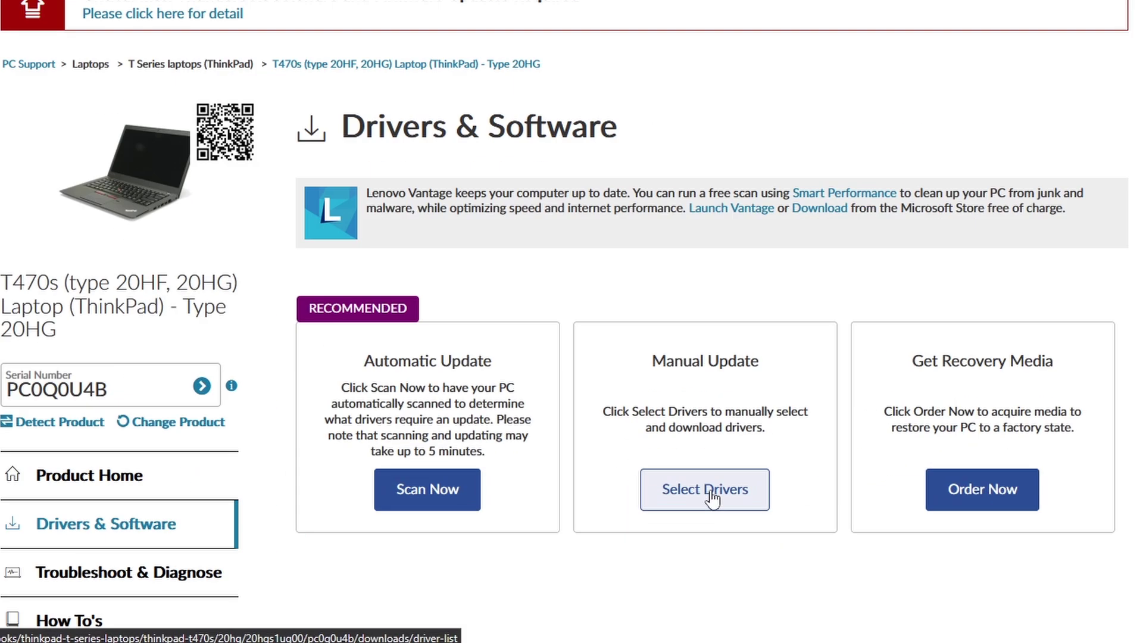
- Open the Manual Update driver list for the T470s
left_click(662, 513)
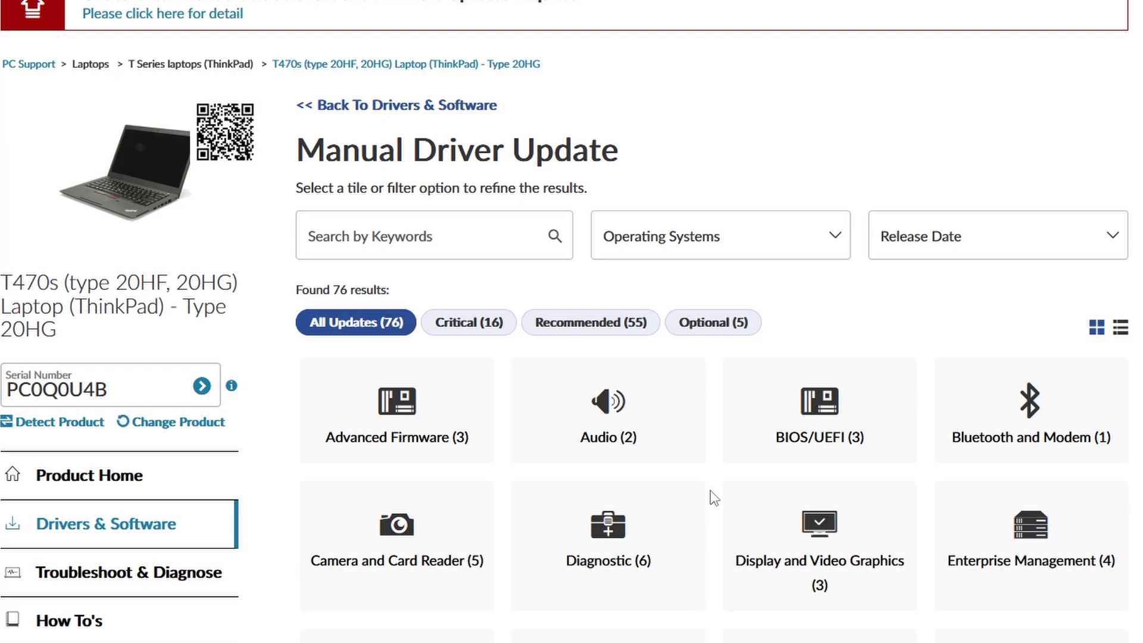
scroll(561, 447, "down", 3)
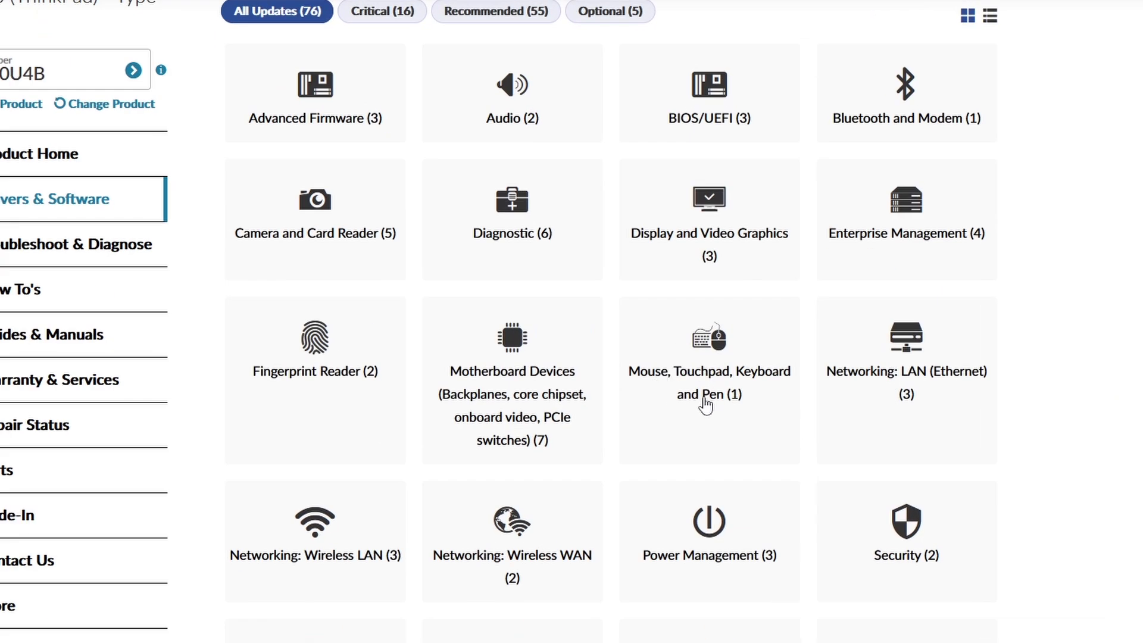
left_click(706, 404)
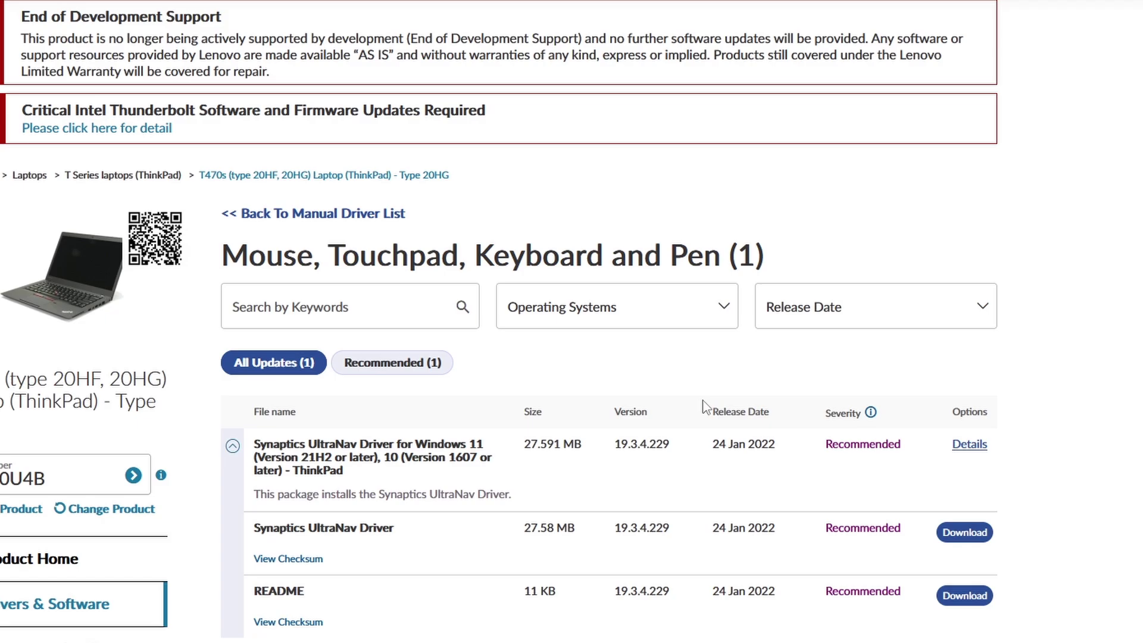
left_click(749, 221)
scroll(689, 414, "down", 2)
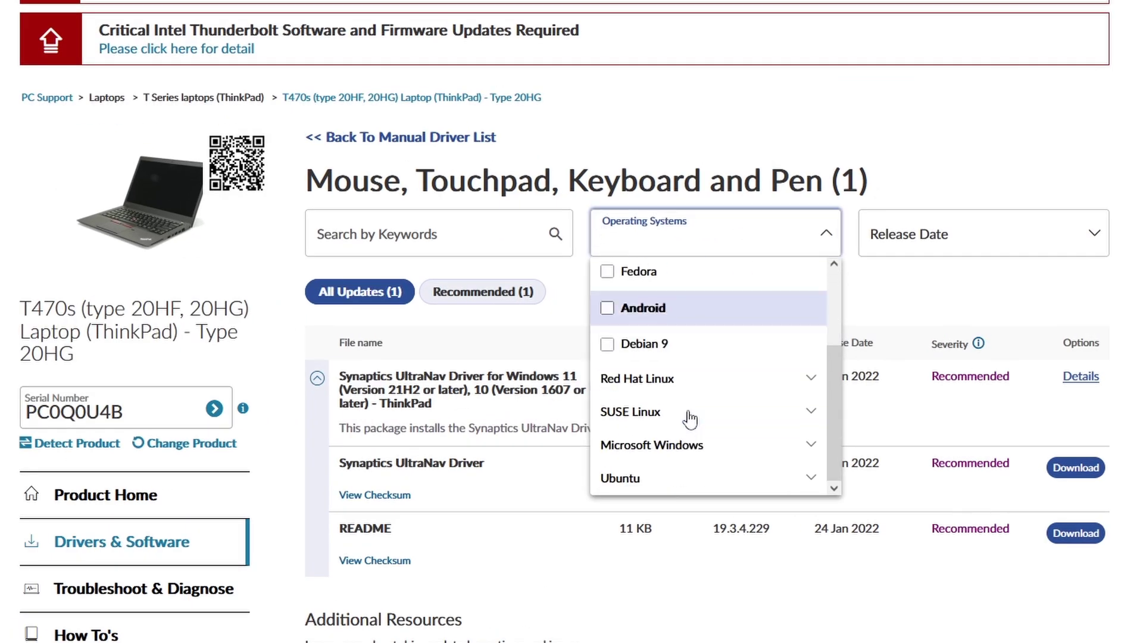
left_click(696, 447)
scroll(692, 440, "down", 3)
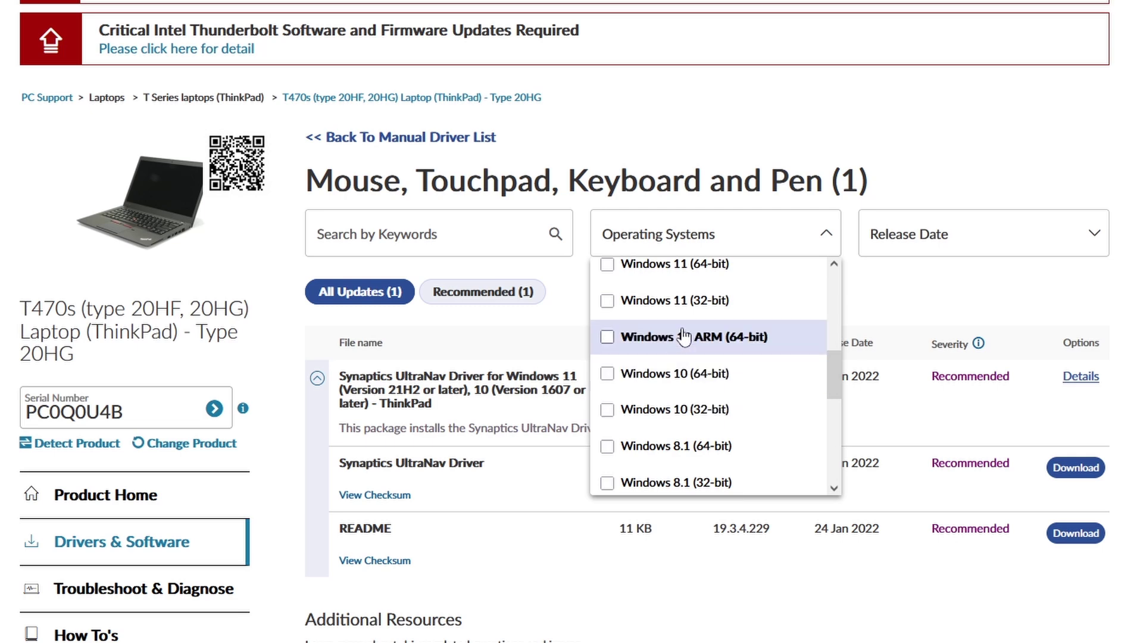
scroll(737, 334, "up", 1)
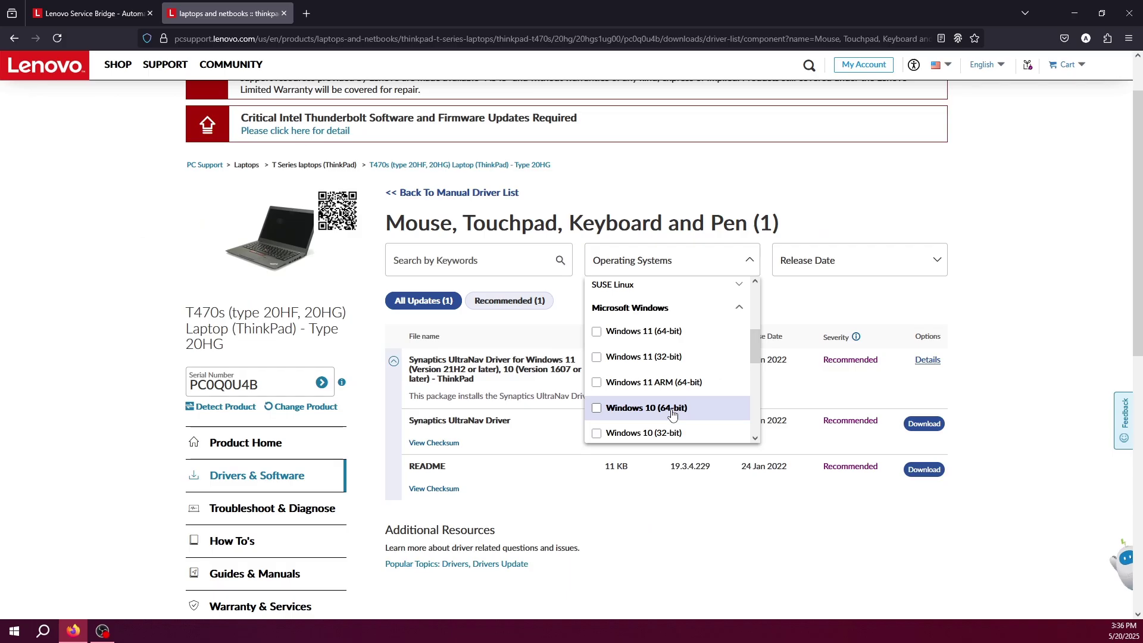
left_click(893, 393)
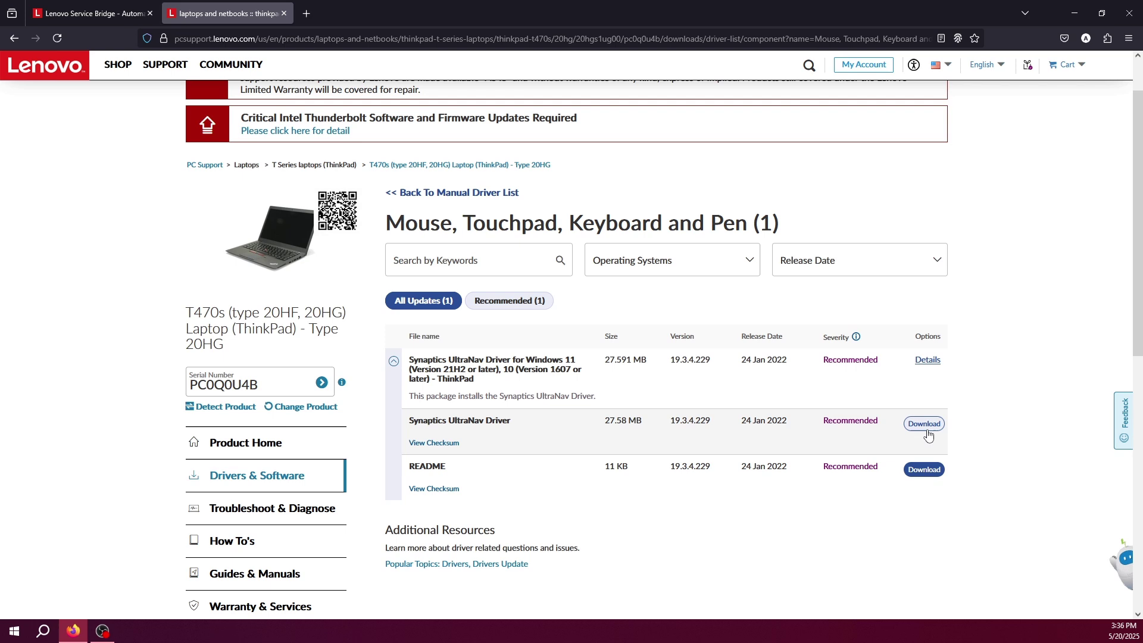